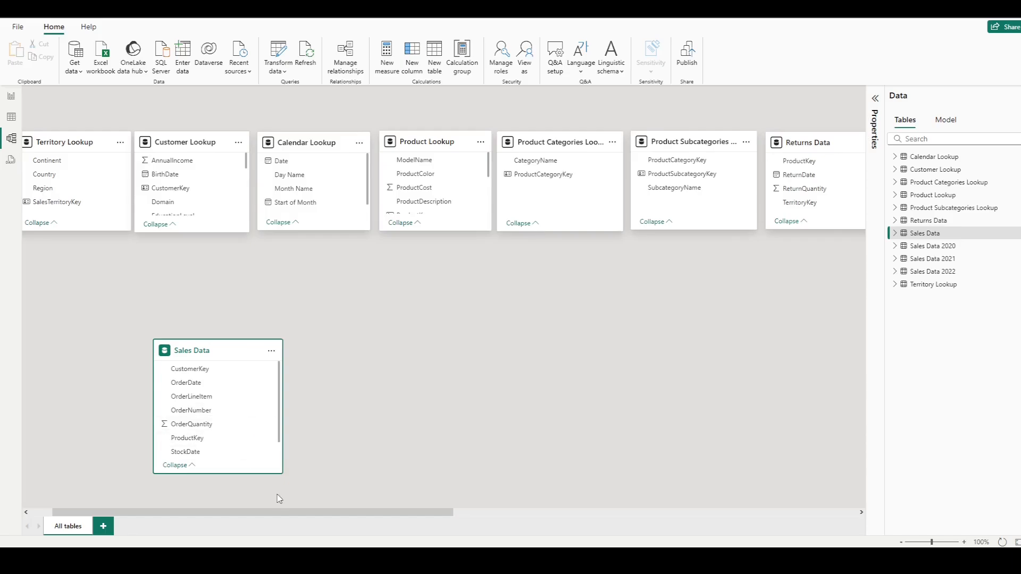
Step: Move the Sales Data card closer to the lookup tables and enlarge it to fit all its fields down to TerritoryKey
drag(260, 512, 232, 510)
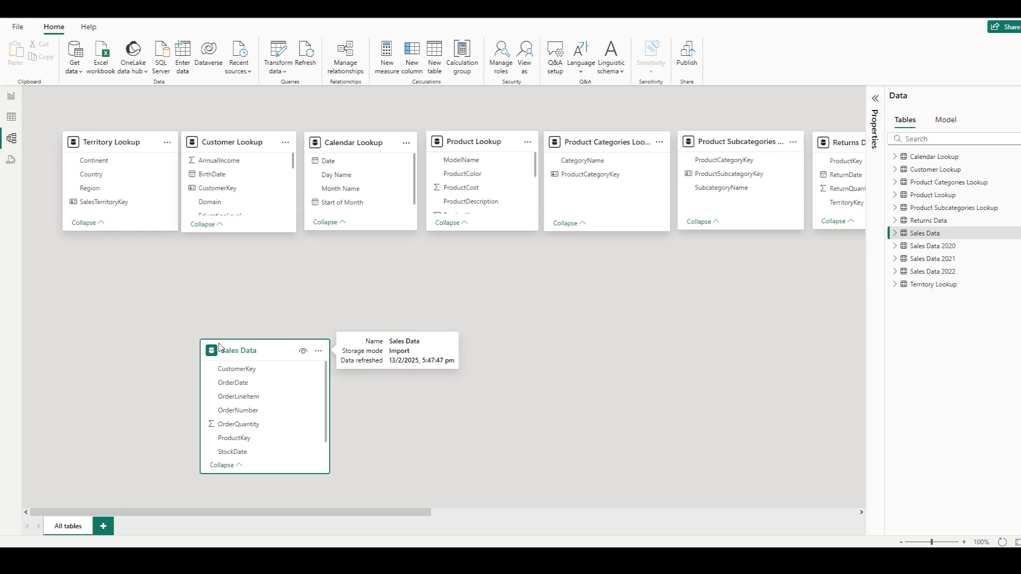
click(107, 204)
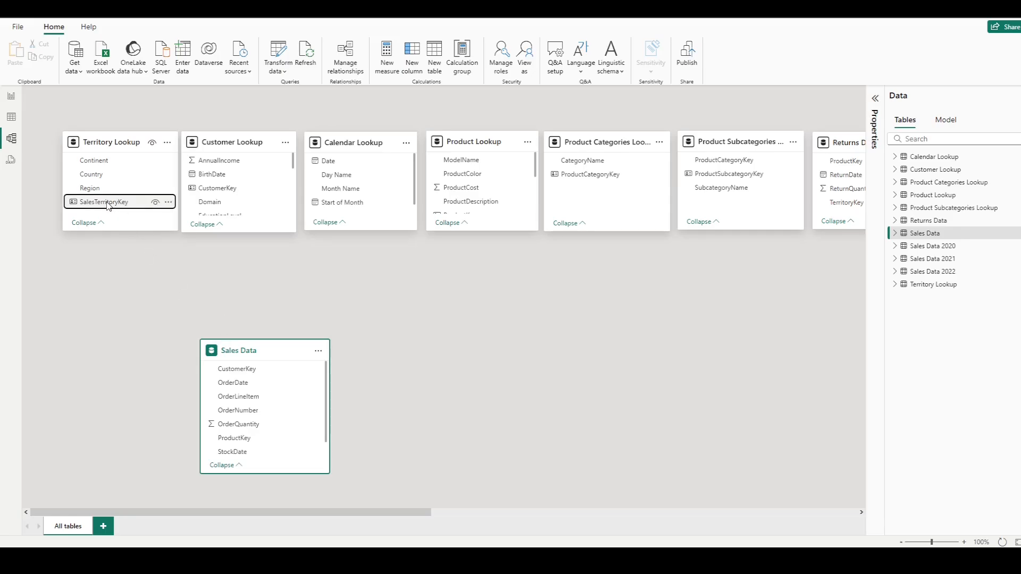
drag(107, 203, 133, 255)
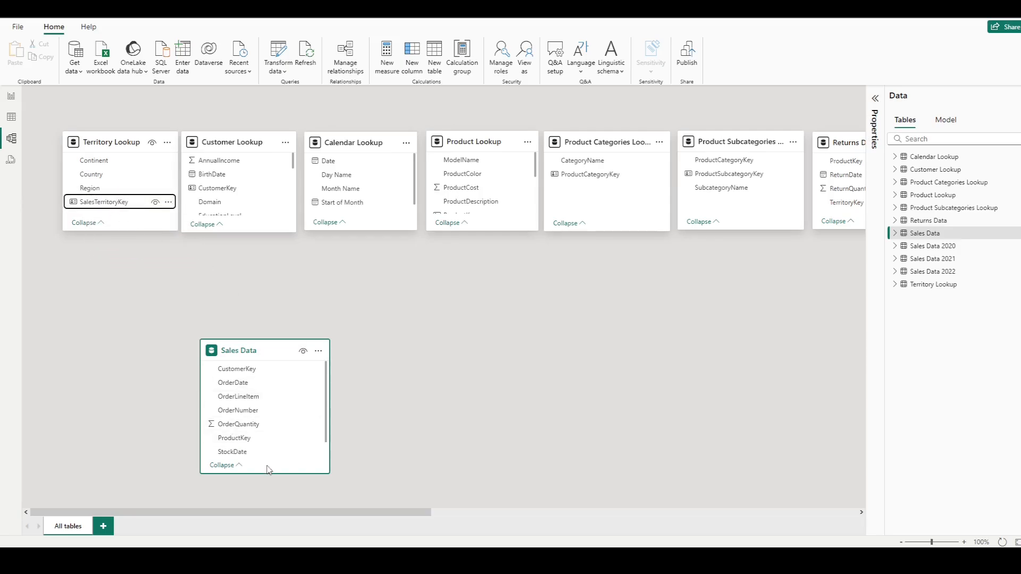
drag(248, 353, 244, 315)
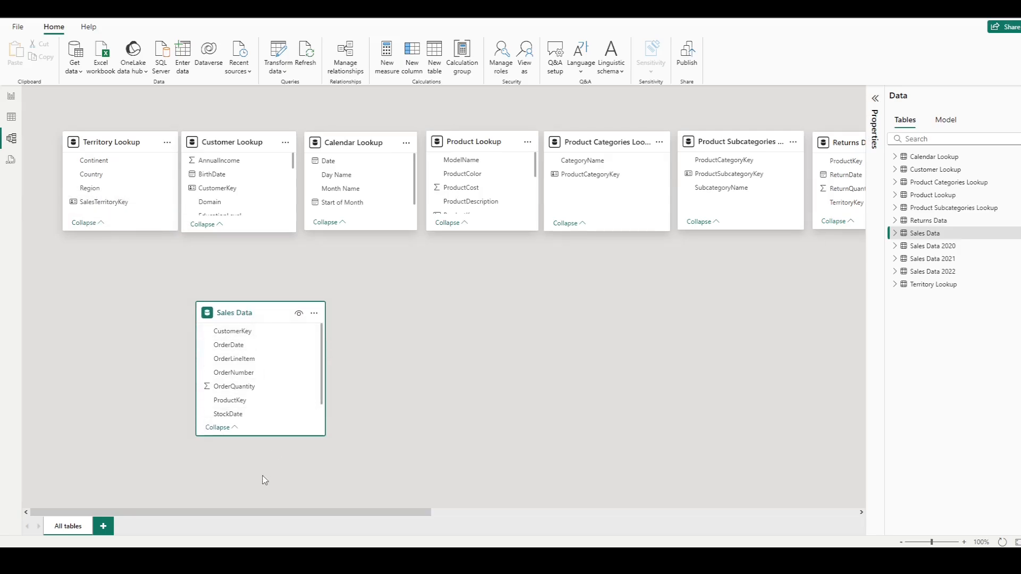
drag(257, 435, 257, 457)
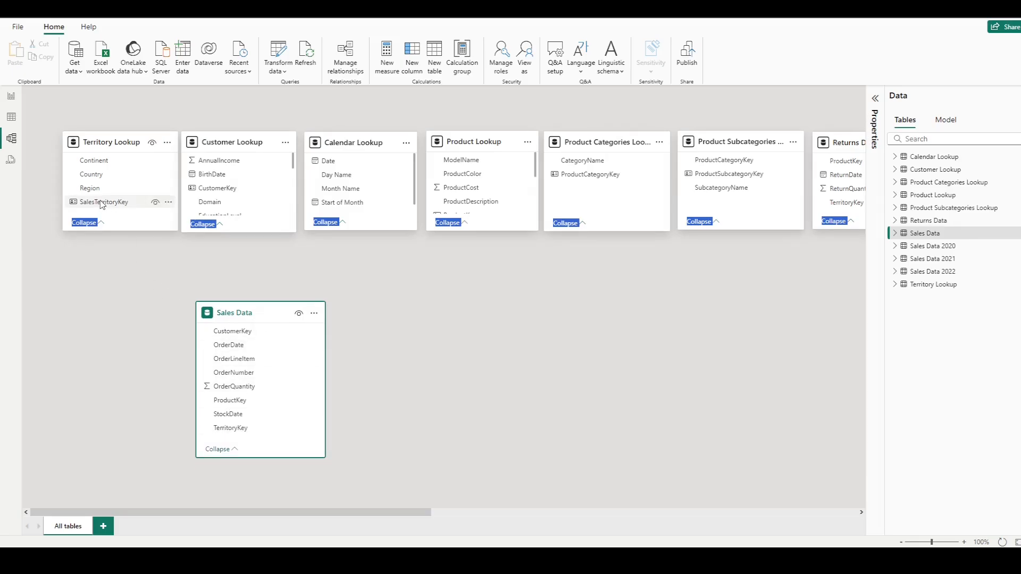
Step: Create an active one-to-many relationship from SalesTerritoryKey in Territory Lookup to TerritoryKey in Sales Data, with single cross-filter direction
drag(111, 206, 130, 312)
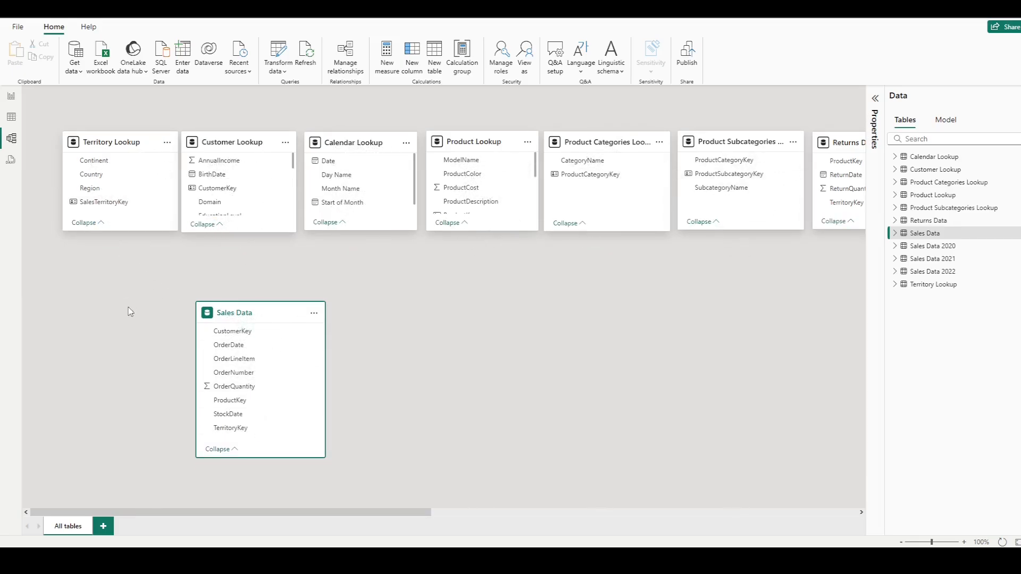
drag(91, 202, 233, 432)
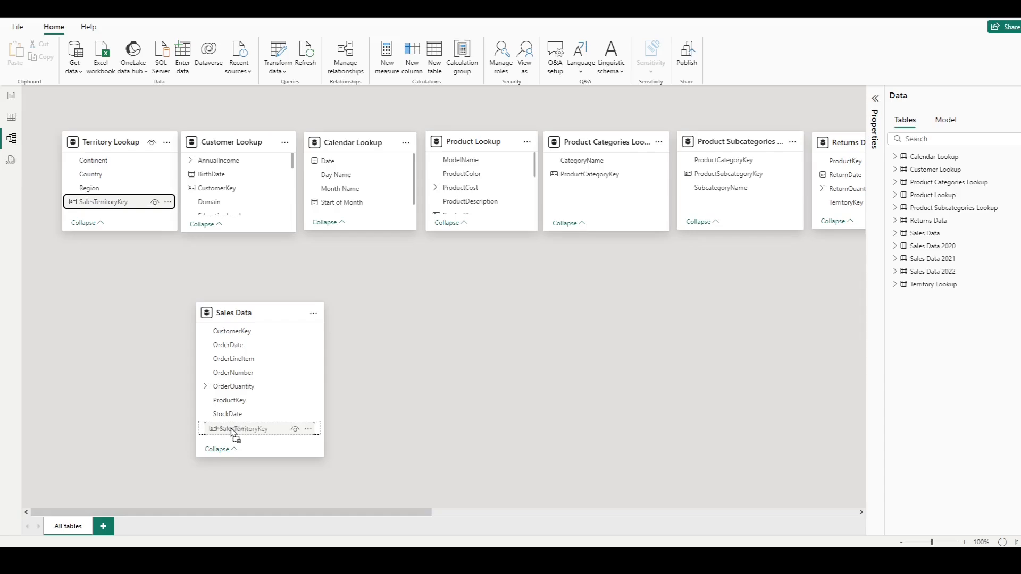
drag(231, 432, 229, 433)
drag(229, 433, 229, 433)
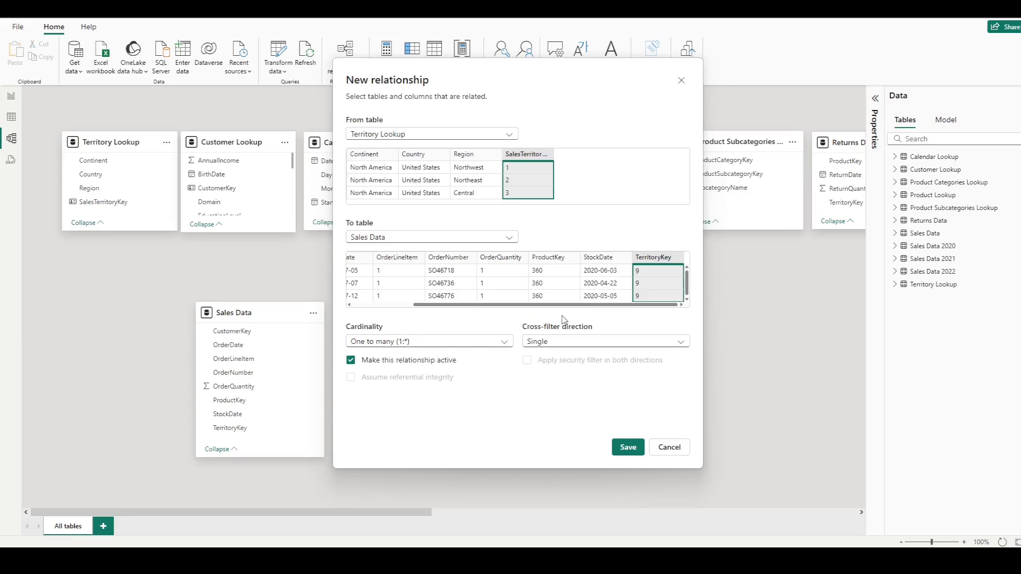
click(576, 346)
click(578, 346)
click(683, 342)
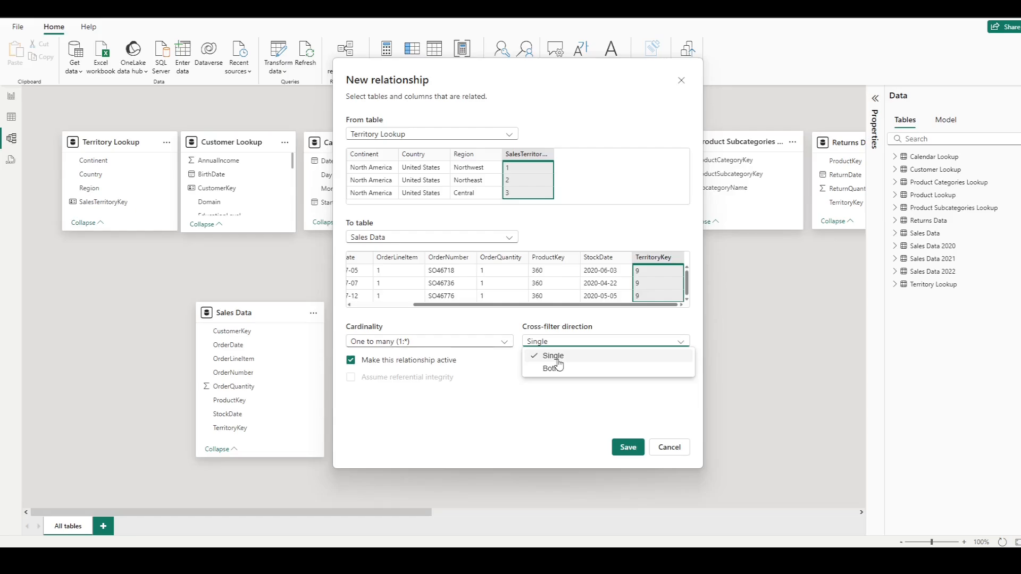
click(522, 429)
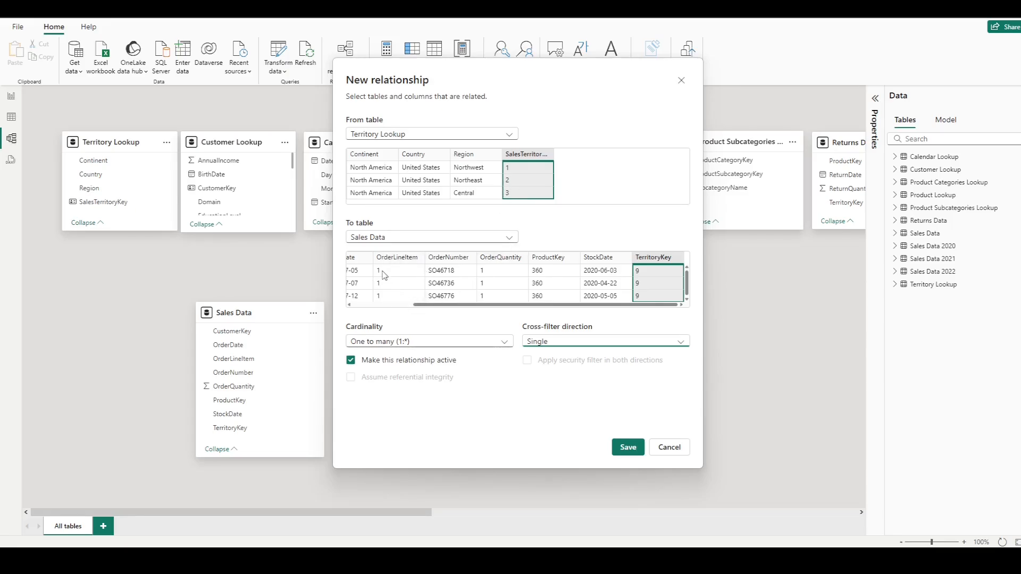
click(630, 452)
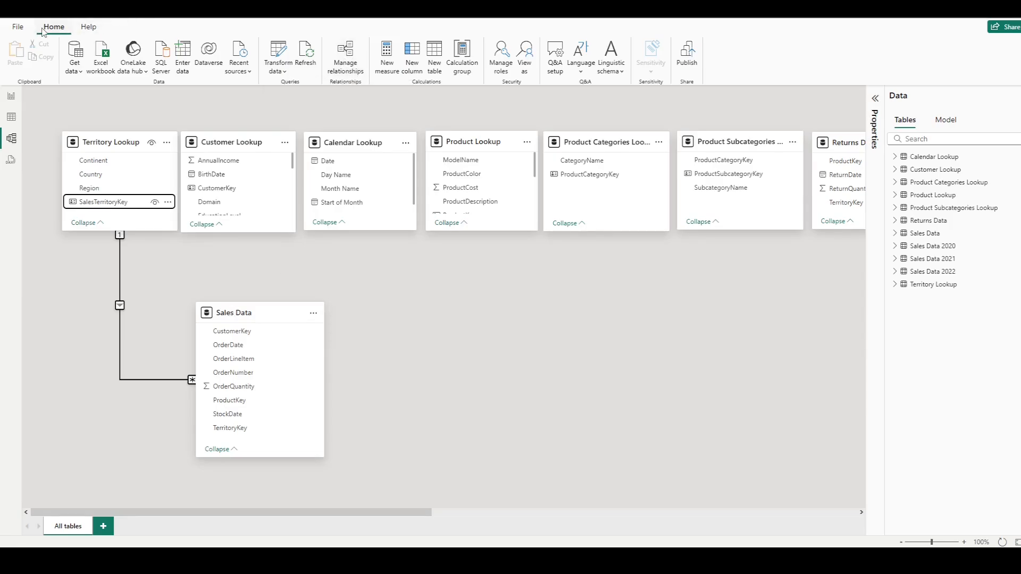
Step: Through Manage relationships, add an active one-to-many relationship from Customer Lookup to Sales Data on CustomerKey with single cross-filter direction
click(347, 67)
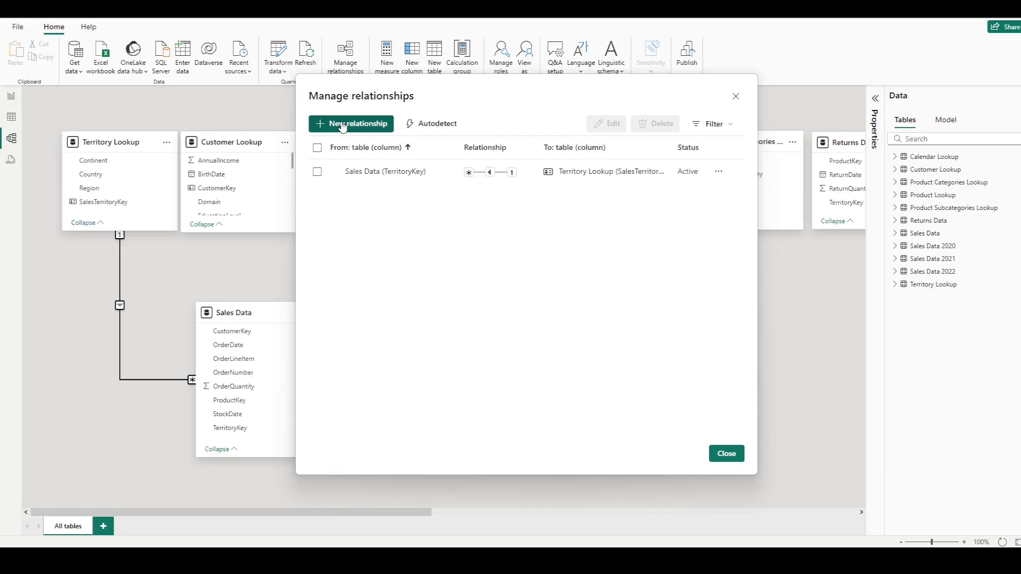
click(343, 125)
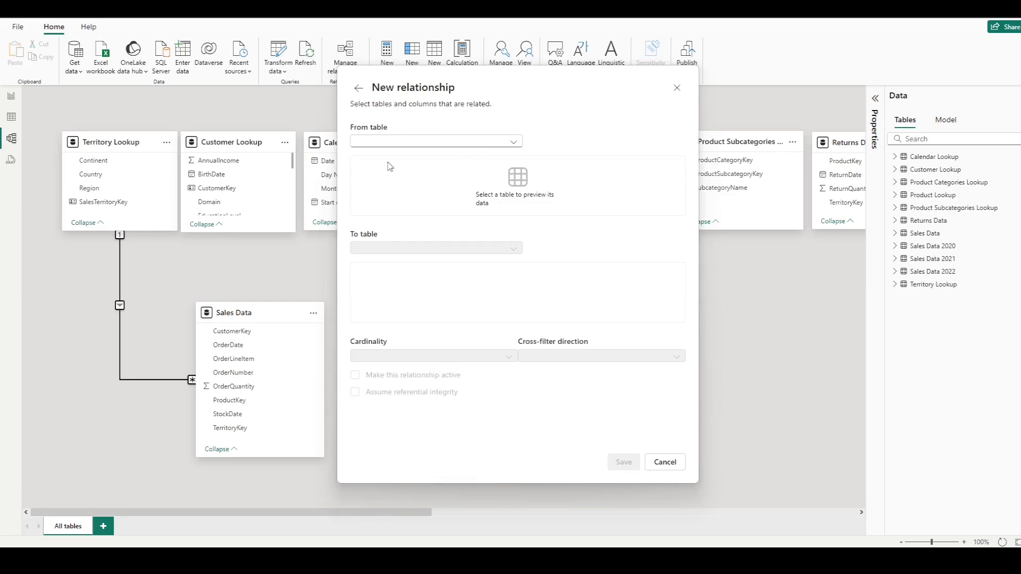
click(439, 142)
click(443, 143)
click(444, 142)
click(415, 171)
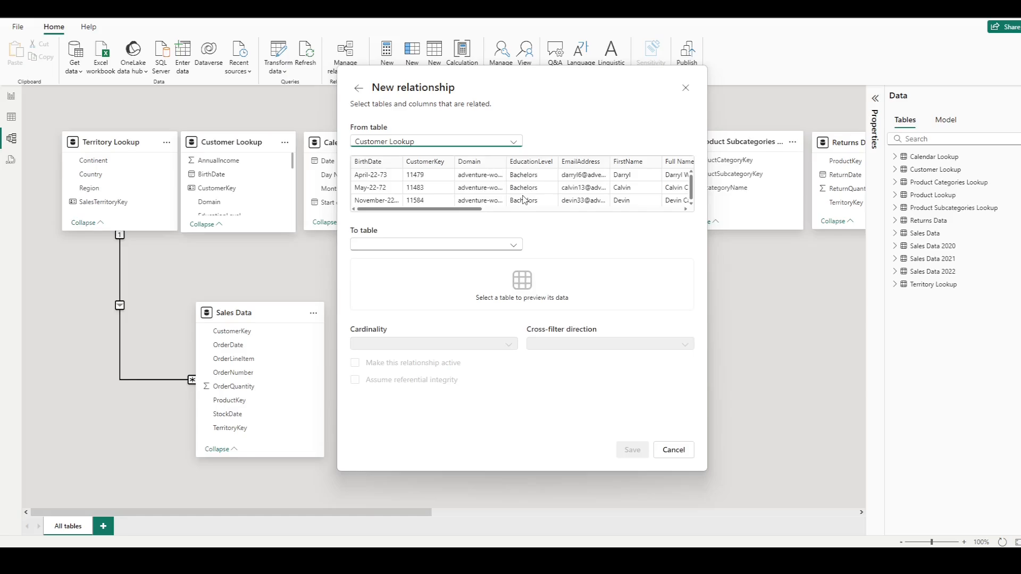
click(409, 245)
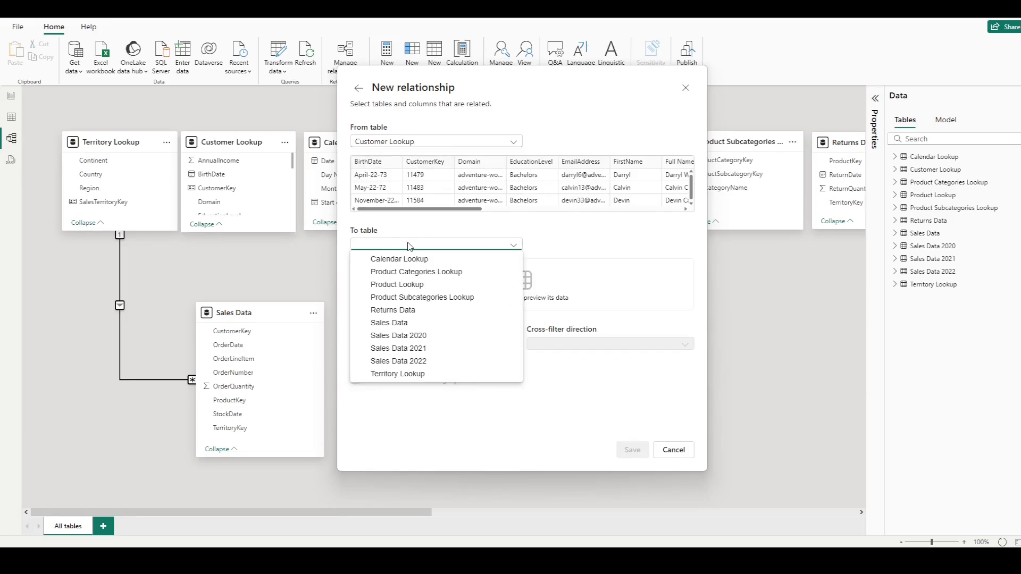
click(388, 323)
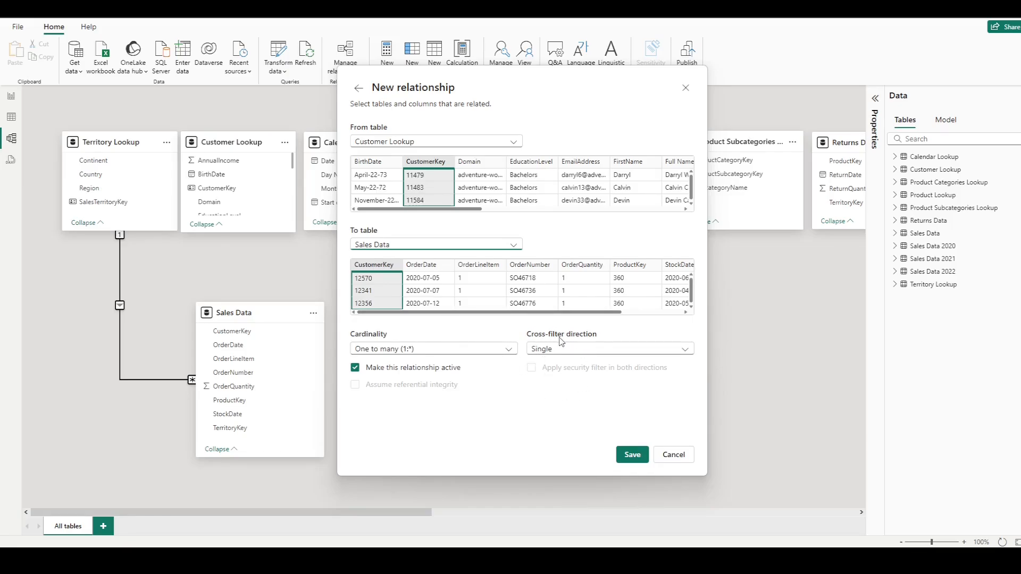
click(630, 456)
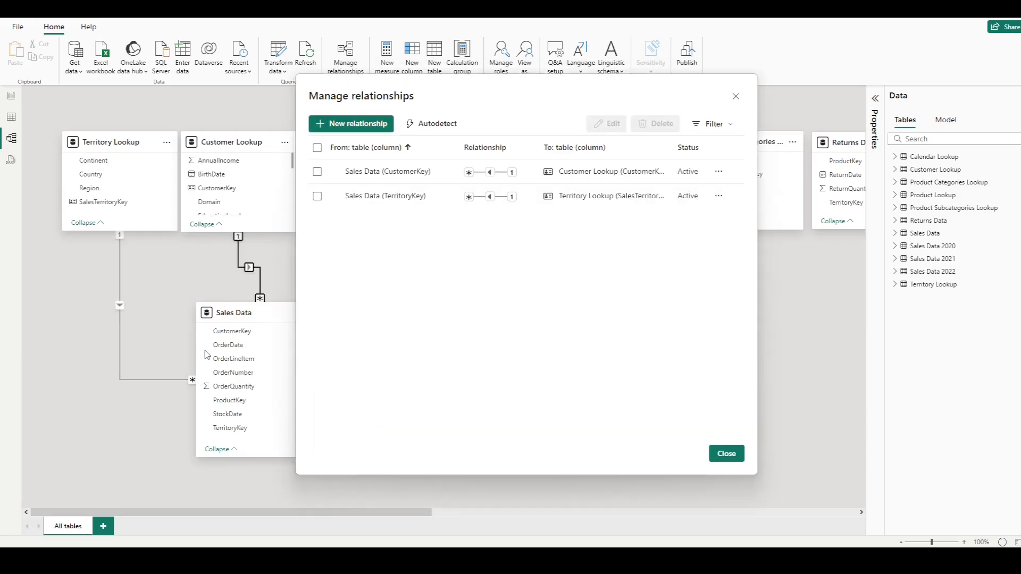
click(727, 456)
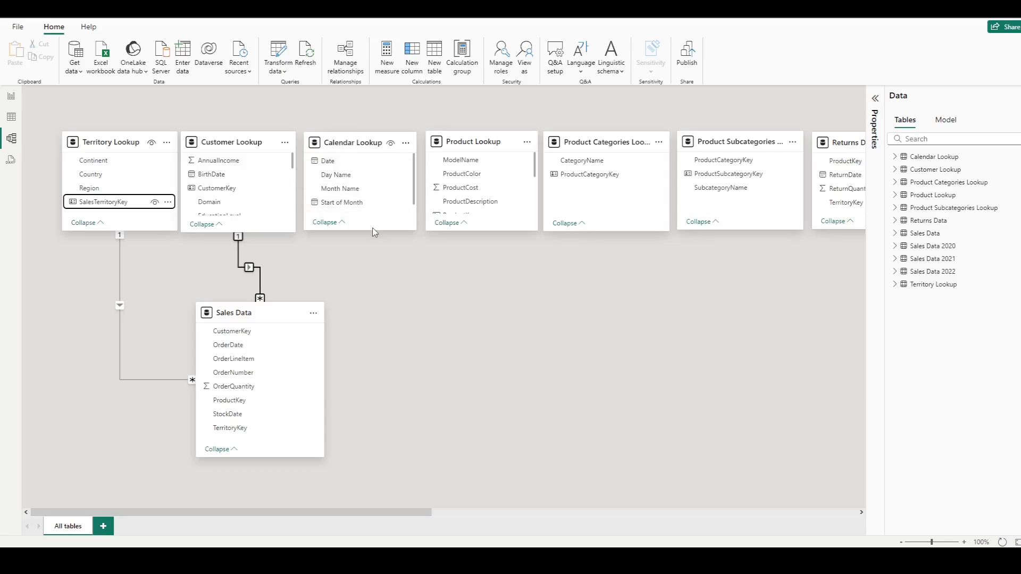
Step: Enlarge the Calendar Lookup card and relate its Date field to OrderDate in Sales Data as an active one-to-many relationship
drag(367, 231, 362, 259)
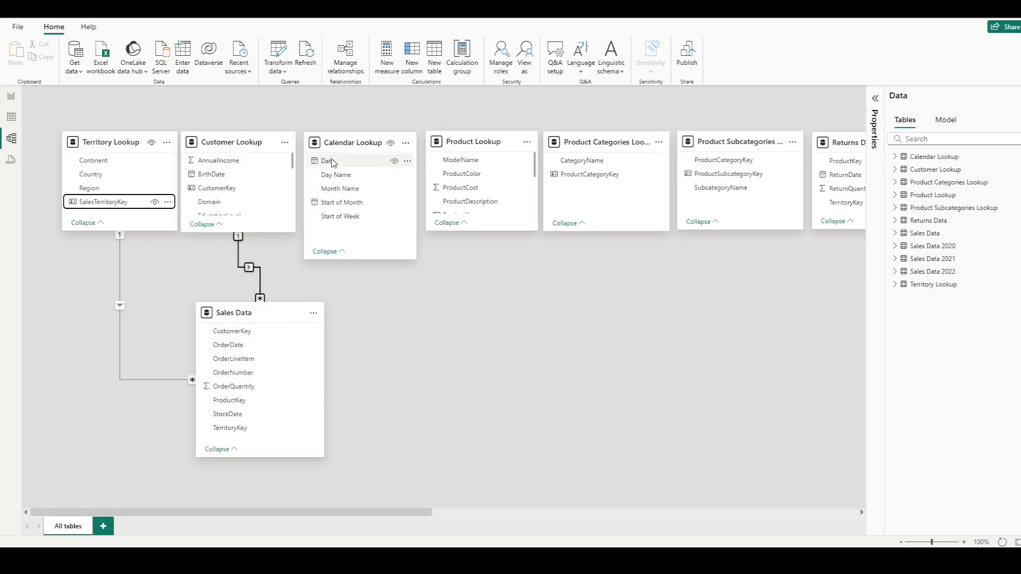
drag(330, 161, 225, 348)
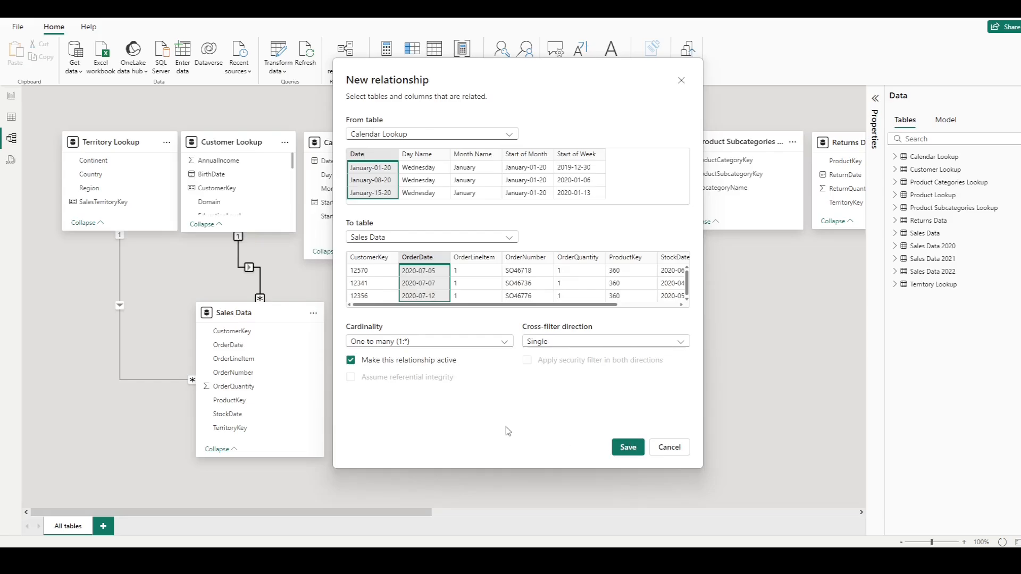
click(625, 448)
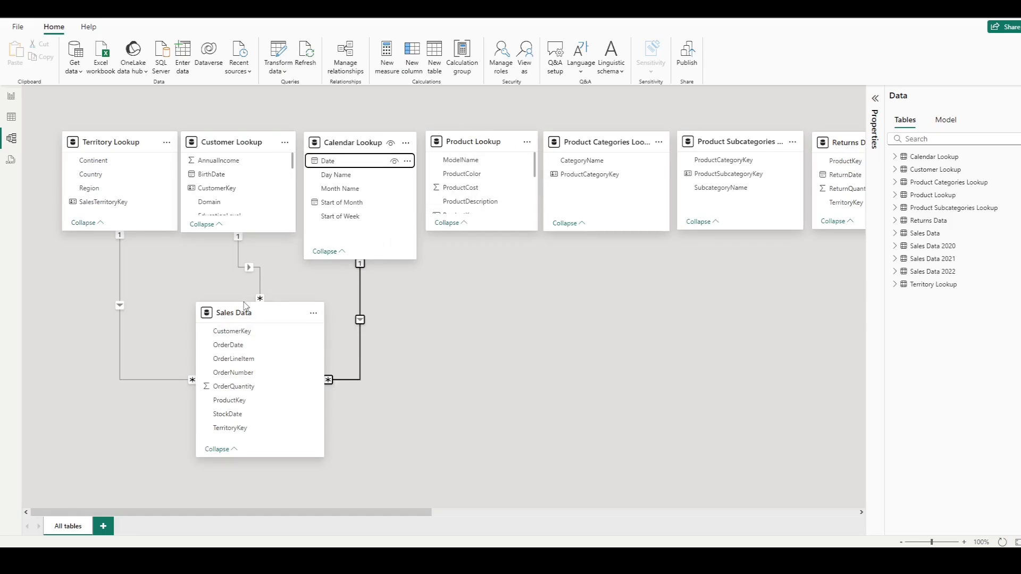
Step: Relate Product Lookup to Sales Data on ProductKey as an active one-to-many relationship and check the report's order quantities per product
click(11, 97)
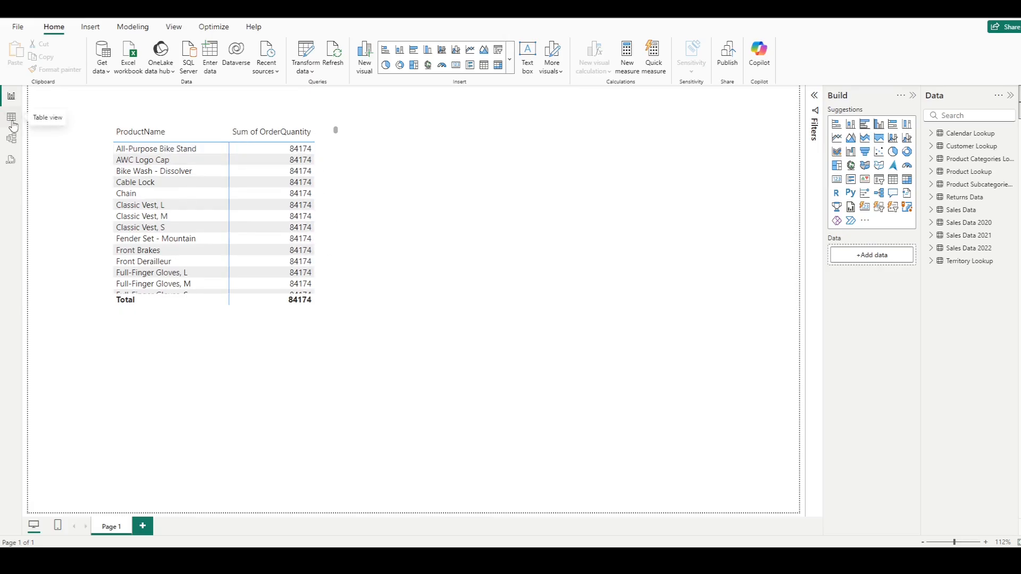
click(11, 138)
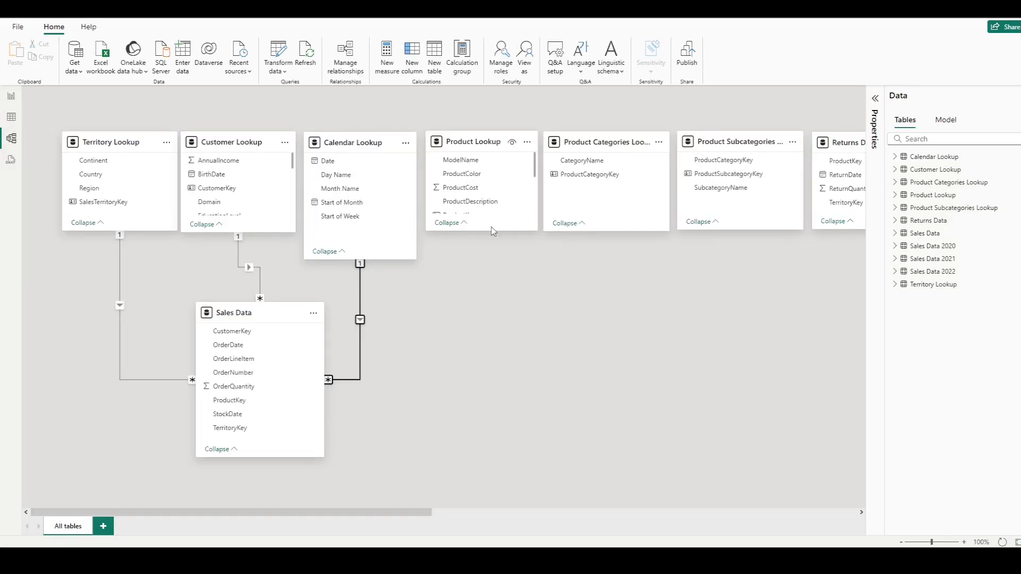
drag(482, 231, 475, 279)
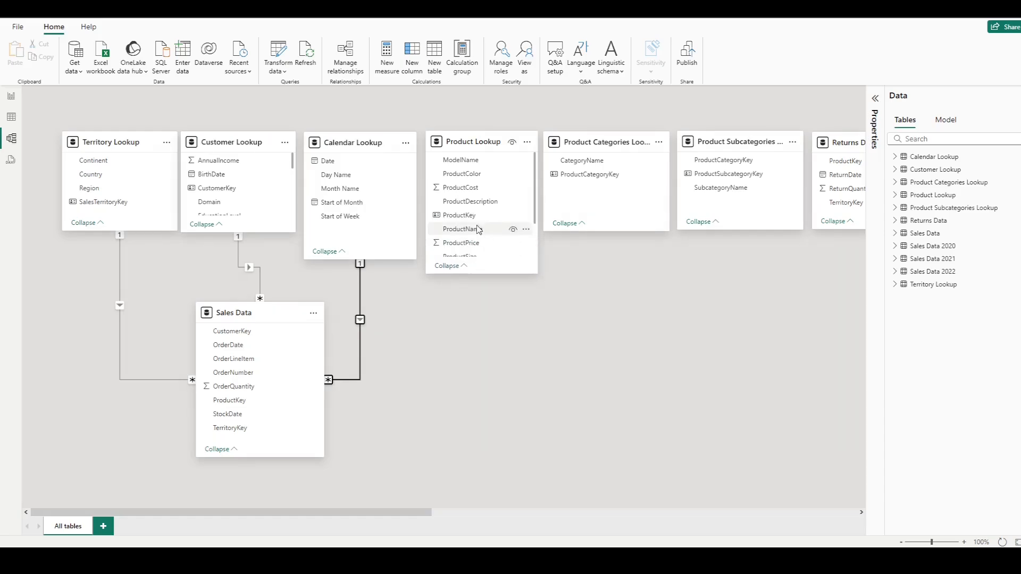
drag(462, 216, 232, 404)
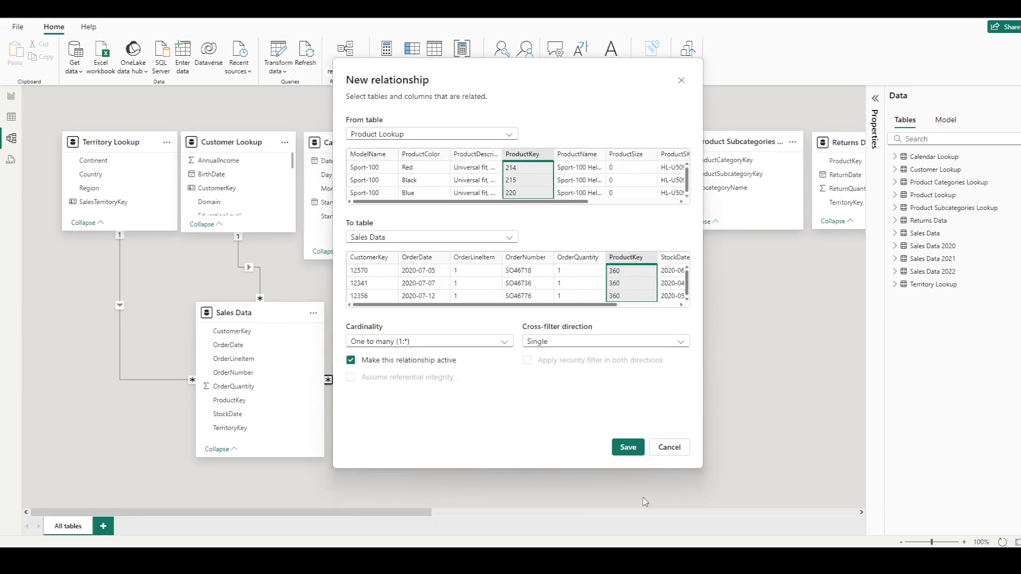
click(628, 448)
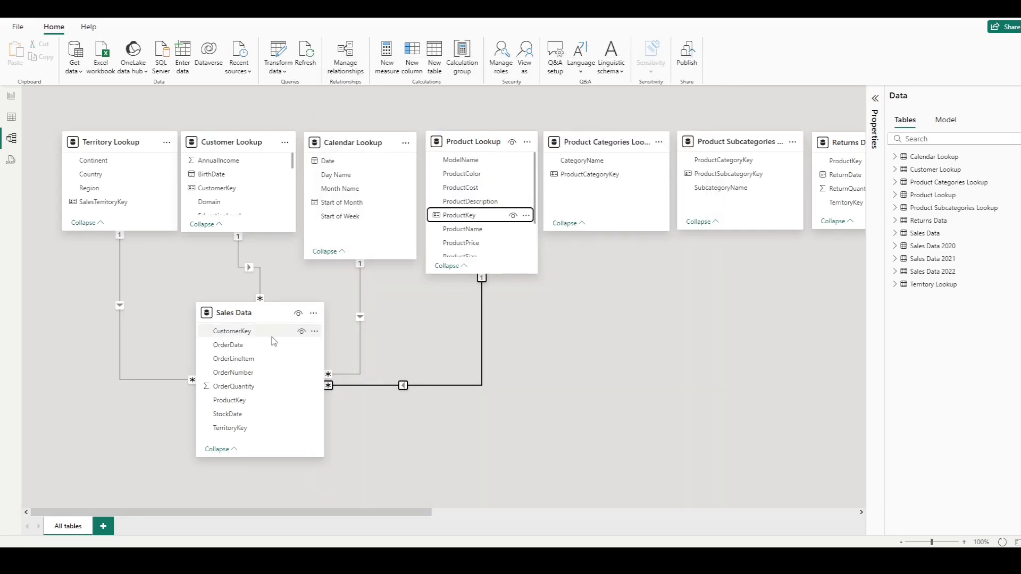
click(10, 98)
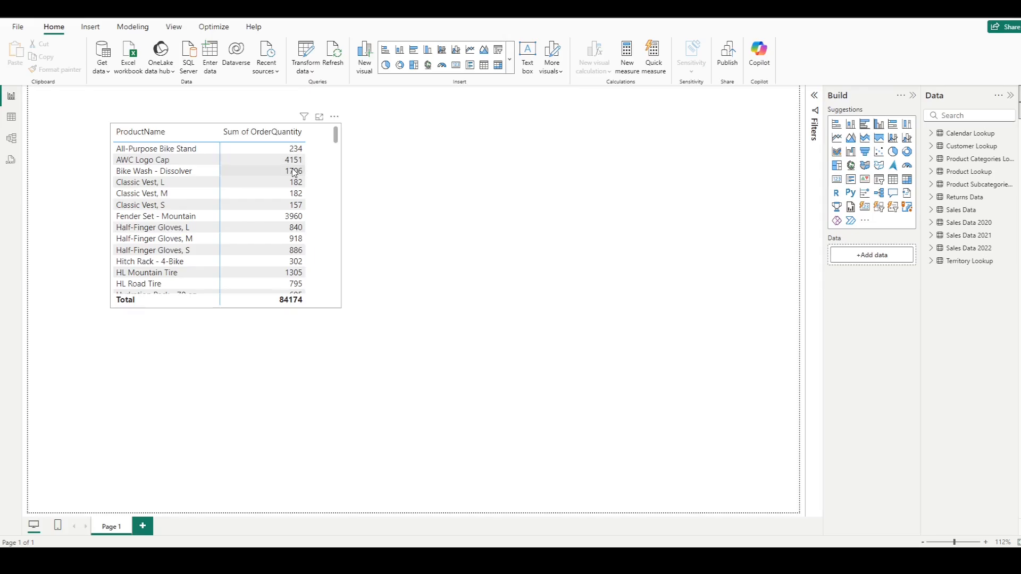
click(12, 140)
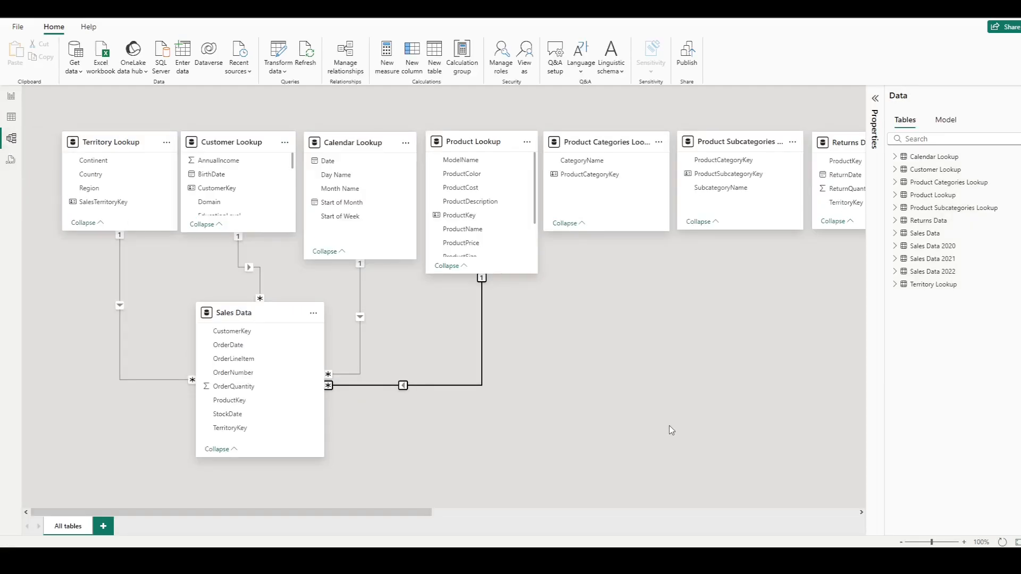